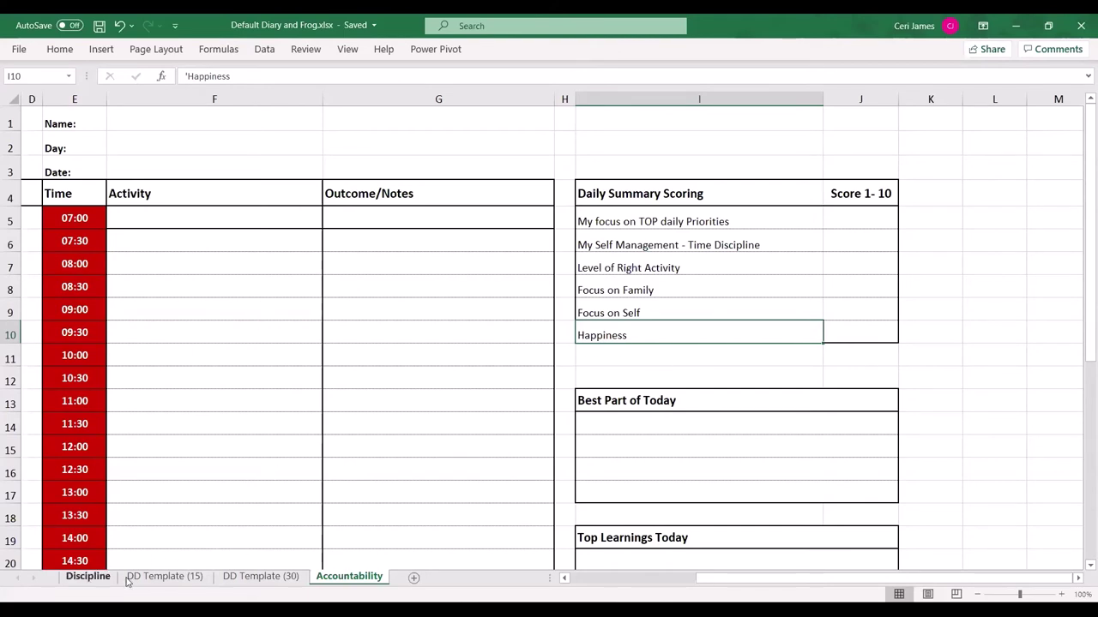
- Review the Discipline sheet from its heading to the commitment boxes and the signed and date fields
left_click(88, 576)
scroll(770, 453, "up", 2)
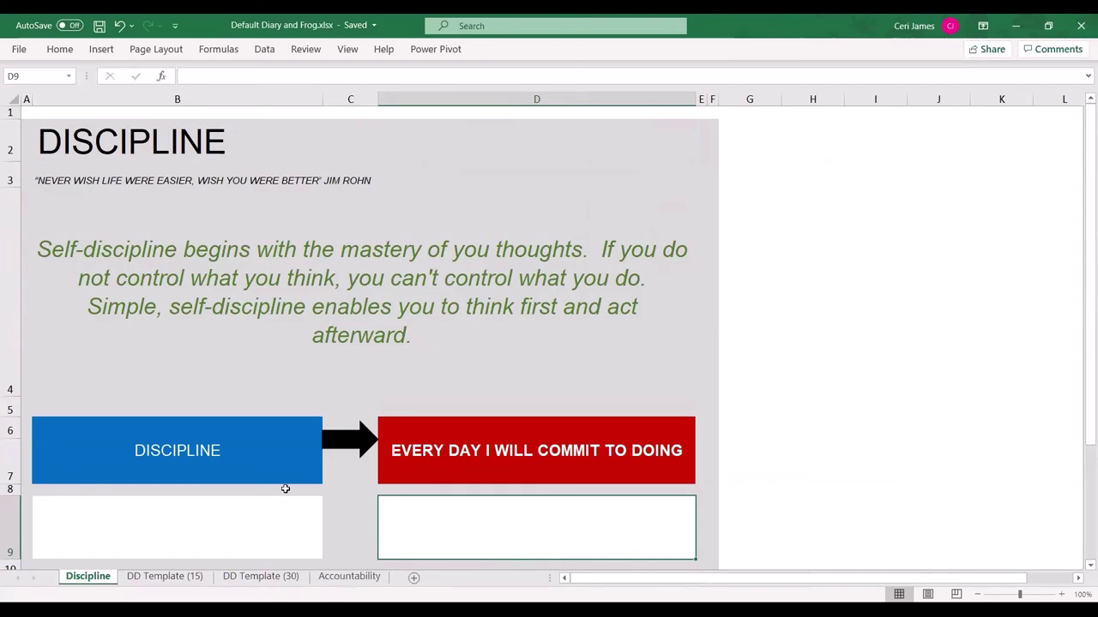
scroll(323, 375, "down", 1)
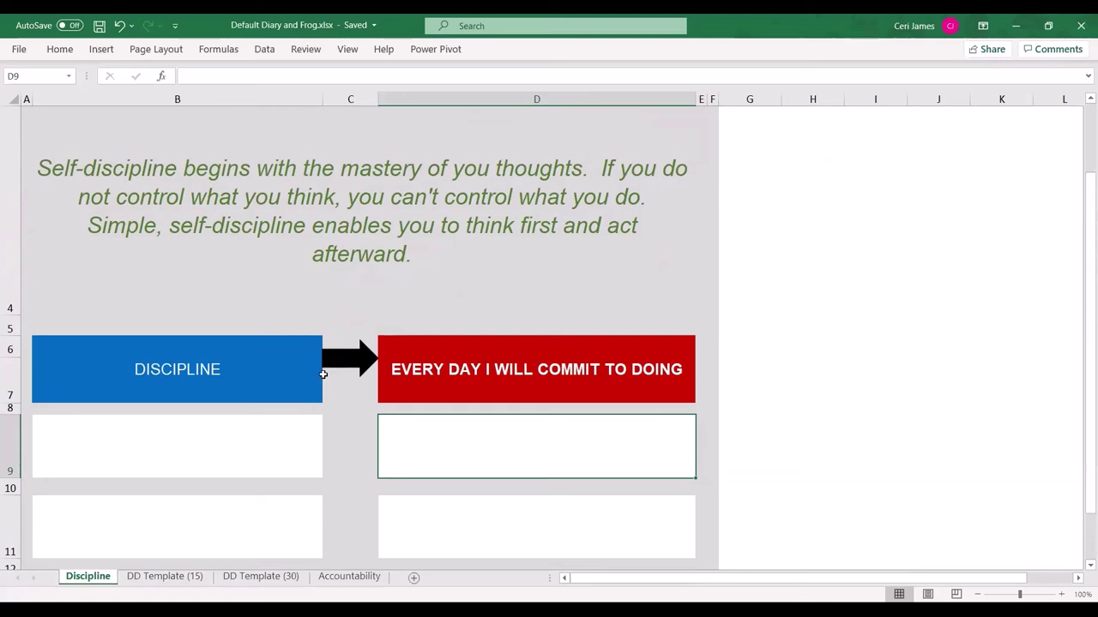
scroll(324, 375, "down", 2)
scroll(324, 374, "up", 2)
scroll(331, 497, "down", 2)
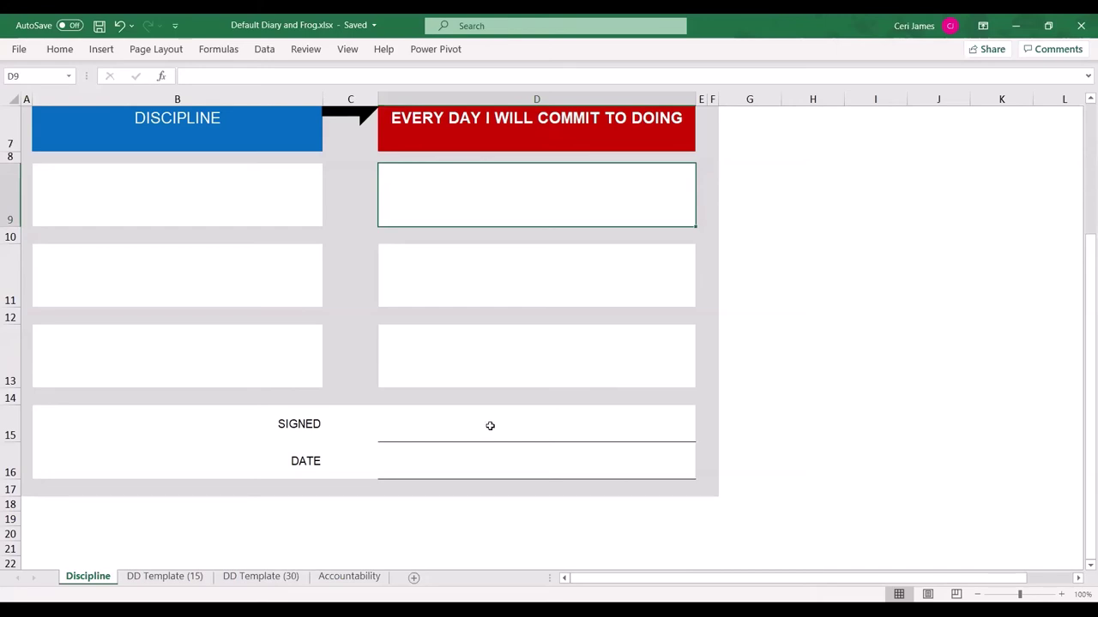
- Examine the weekly time grid of the DD Template (30) sheet, from the day headings through the evening slots
left_click(289, 581)
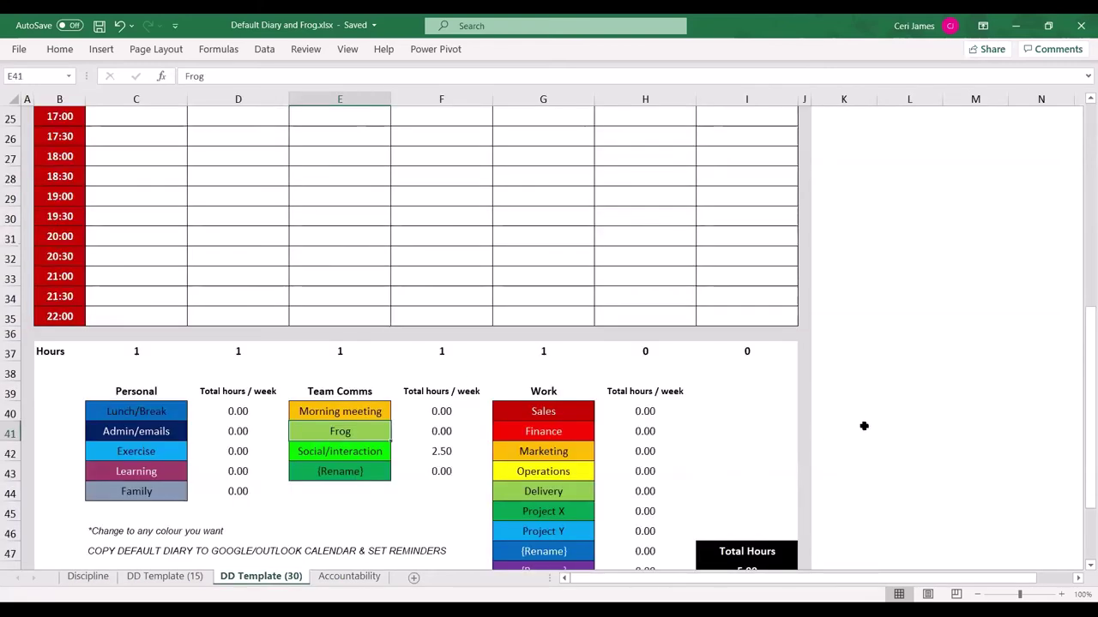
scroll(864, 426, "up", 1)
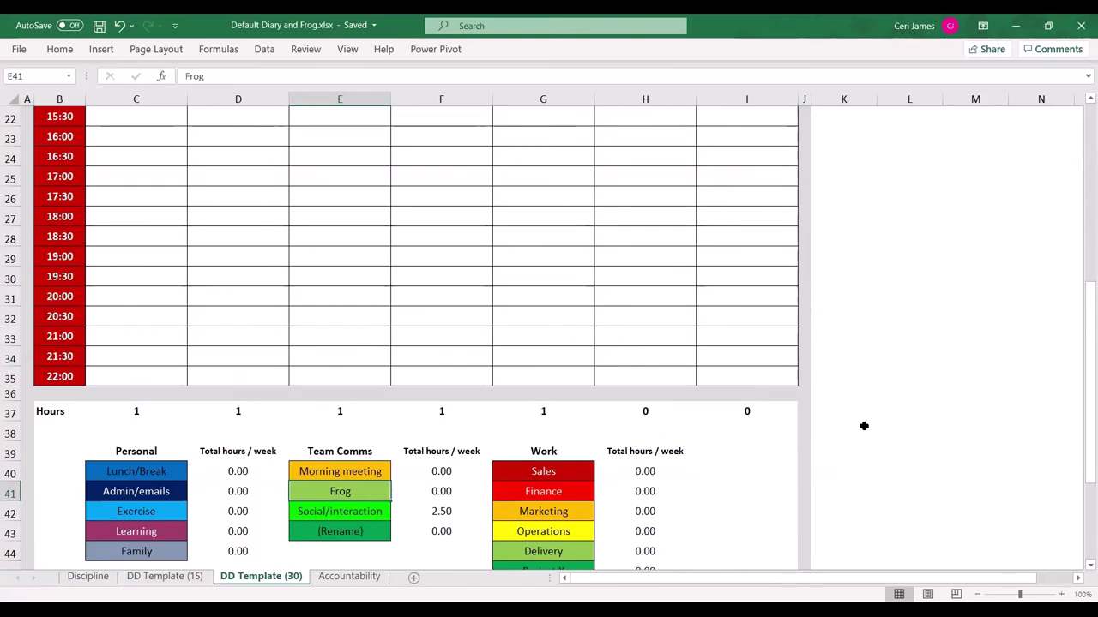
scroll(863, 426, "up", 1)
scroll(863, 426, "up", 5)
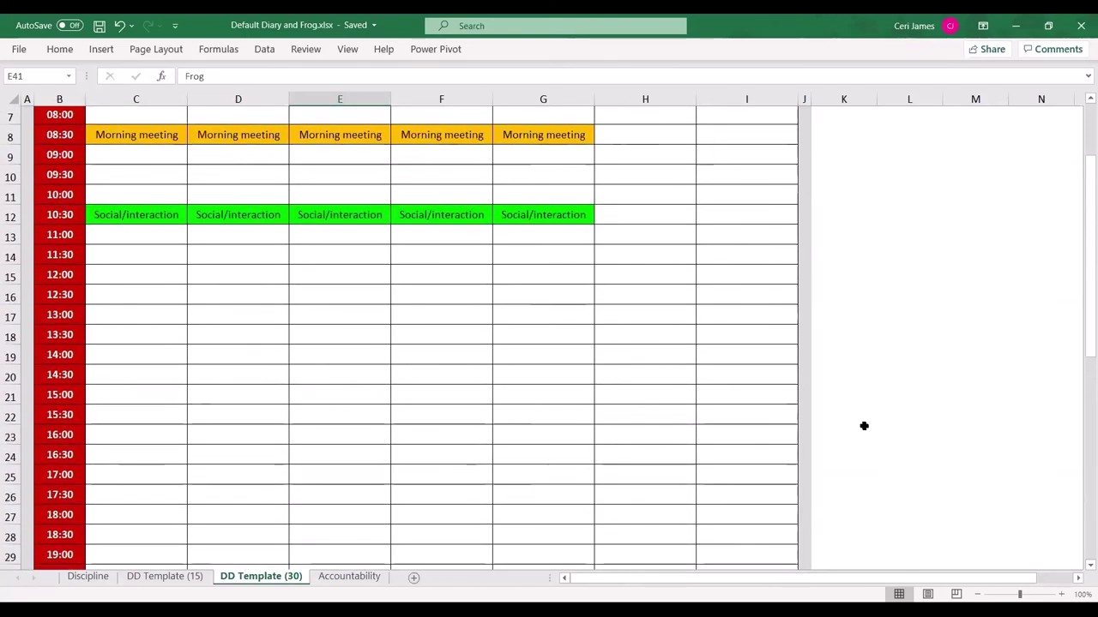
scroll(863, 426, "up", 1)
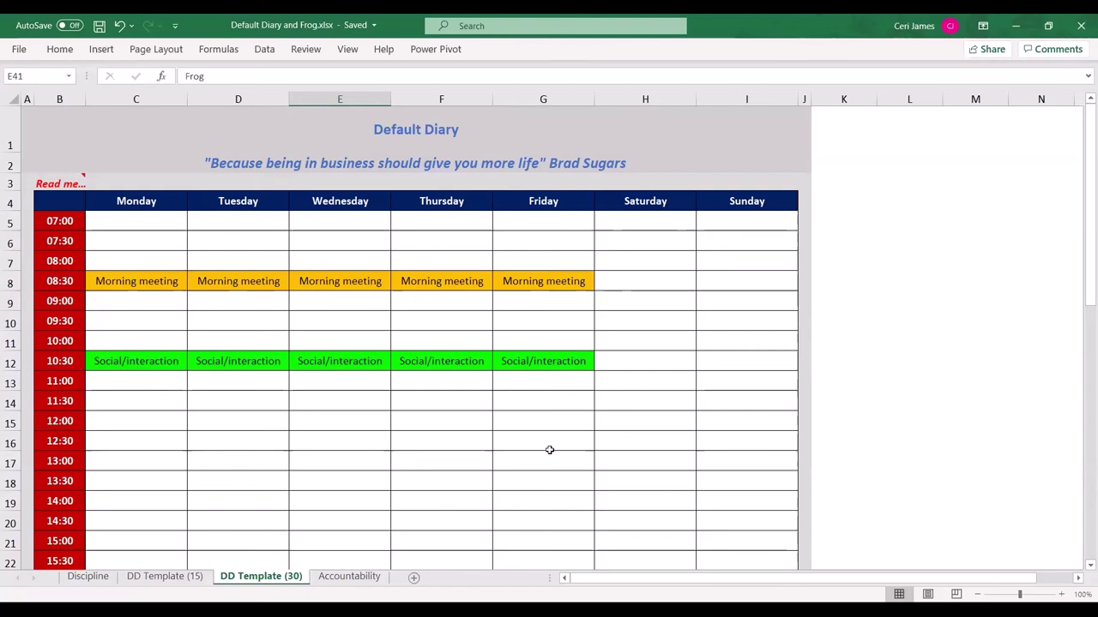
scroll(531, 458, "down", 1)
scroll(531, 458, "down", 1)
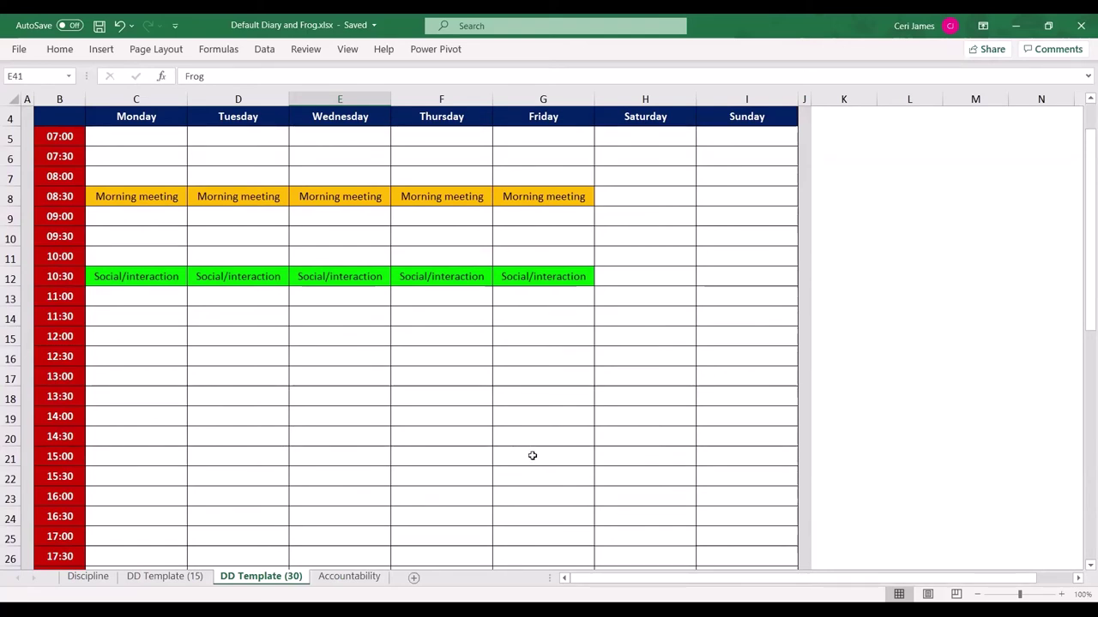
scroll(531, 455, "down", 1)
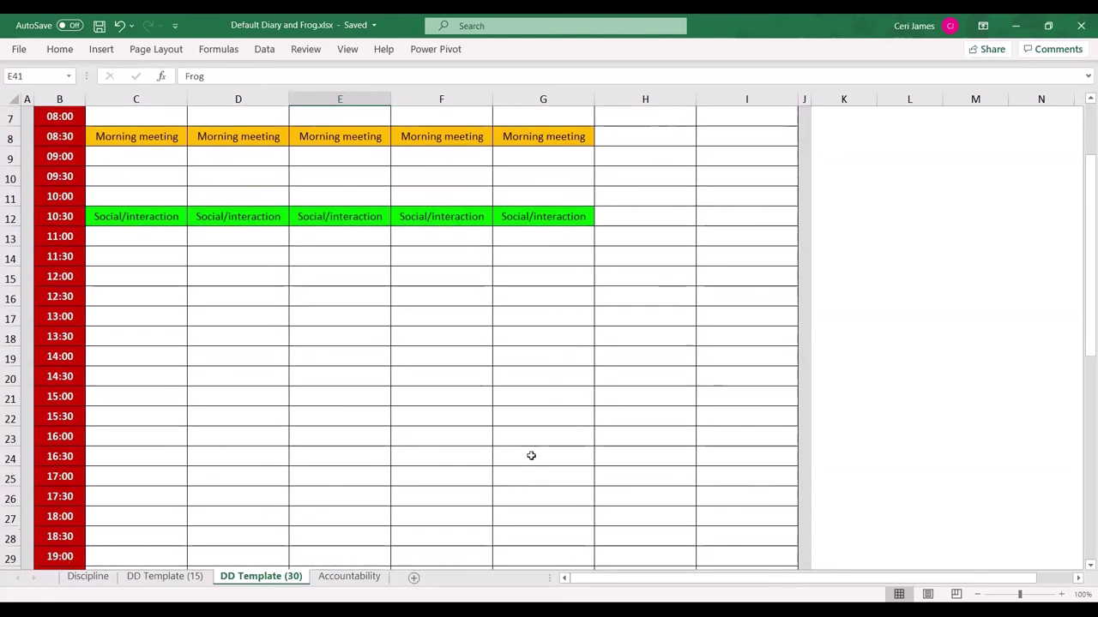
scroll(531, 456, "down", 2)
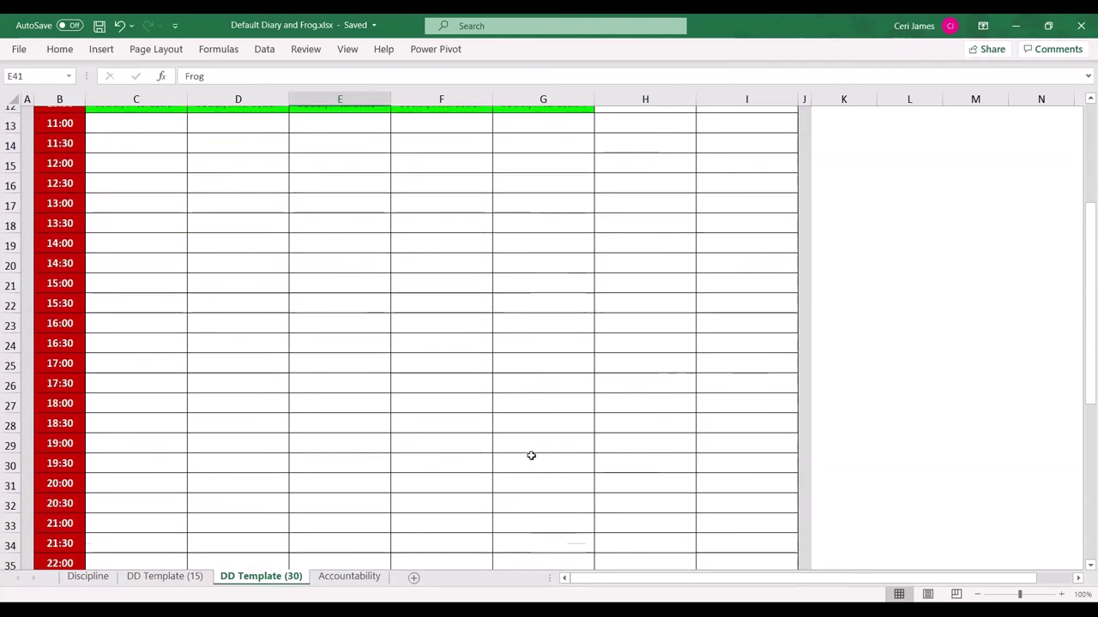
scroll(531, 455, "up", 1)
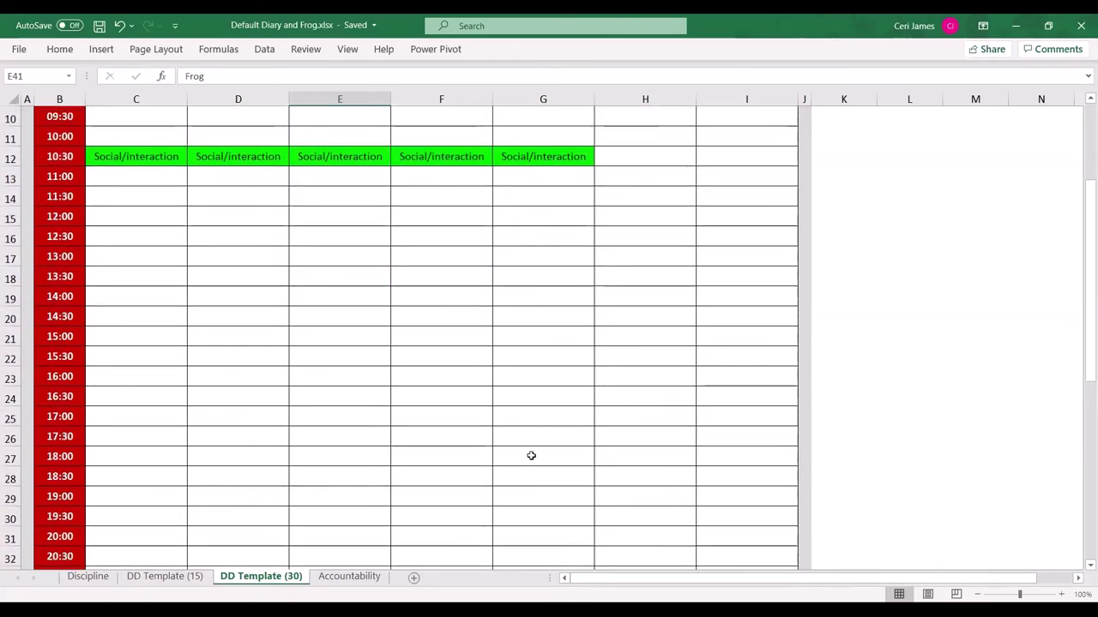
scroll(530, 456, "down", 2)
scroll(529, 455, "up", 4)
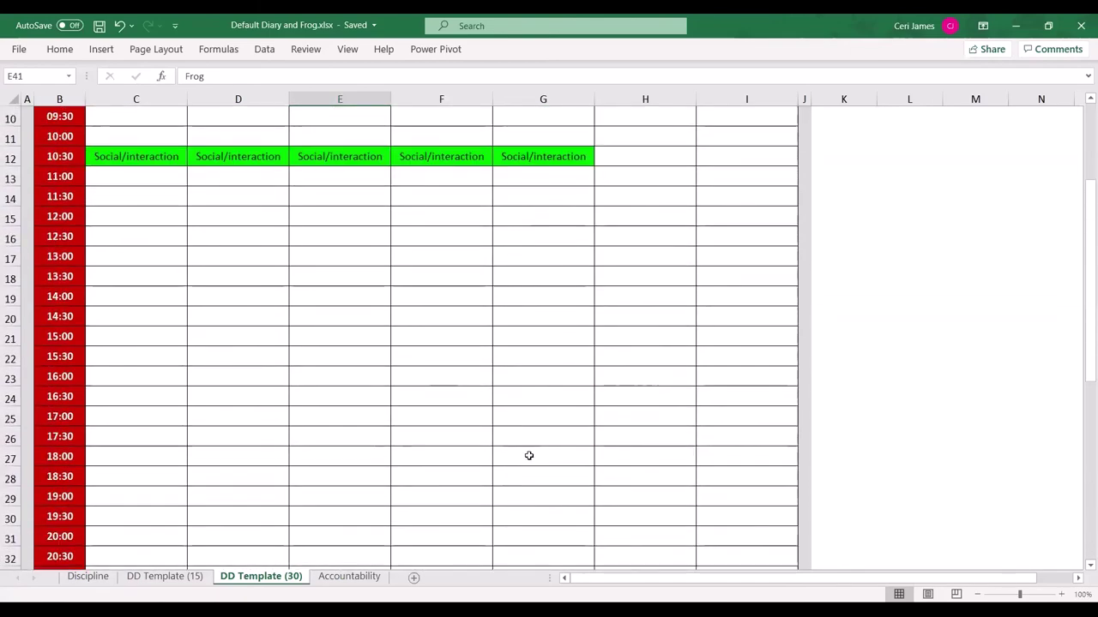
scroll(529, 455, "up", 1)
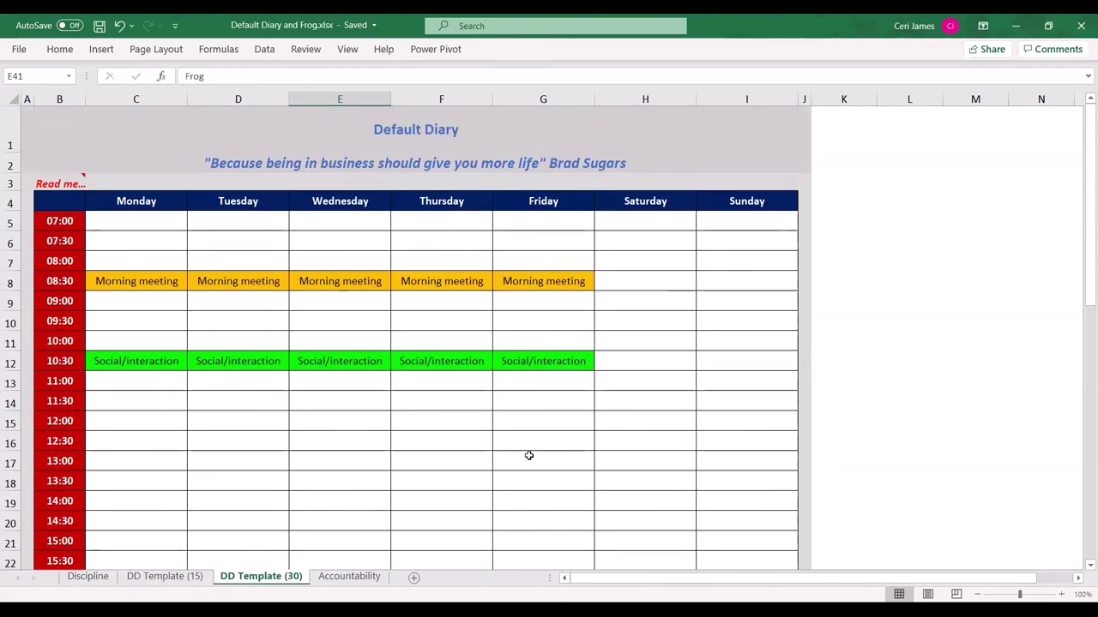
- Inspect the Project X and Project Y work categories beneath the diary and compare them with the weekly time slots
scroll(530, 455, "down", 5)
scroll(529, 455, "down", 3)
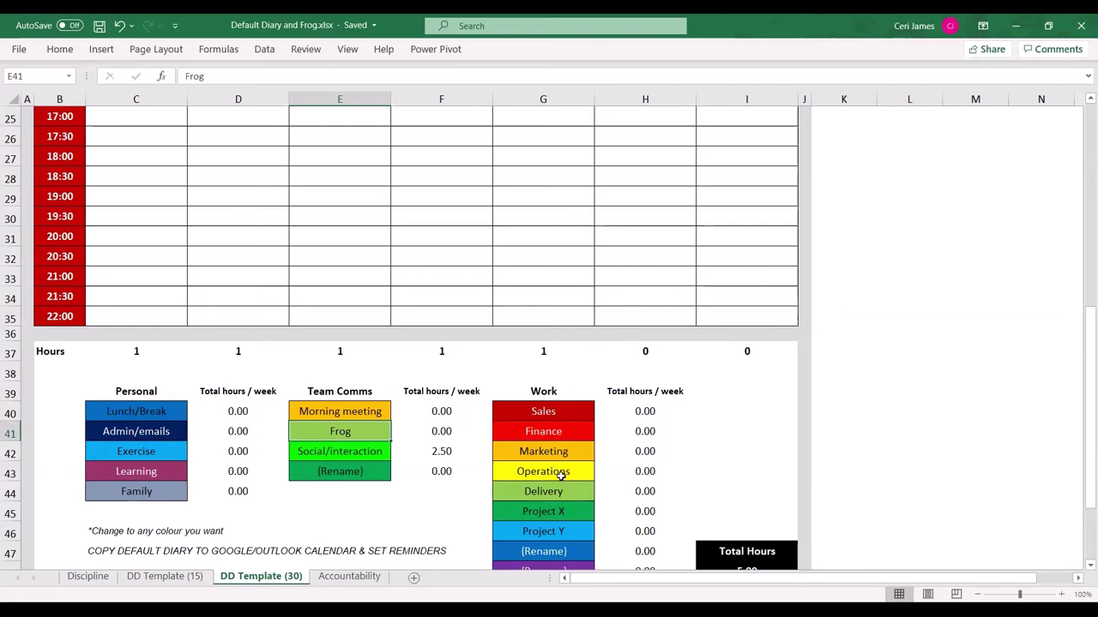
left_click(548, 514)
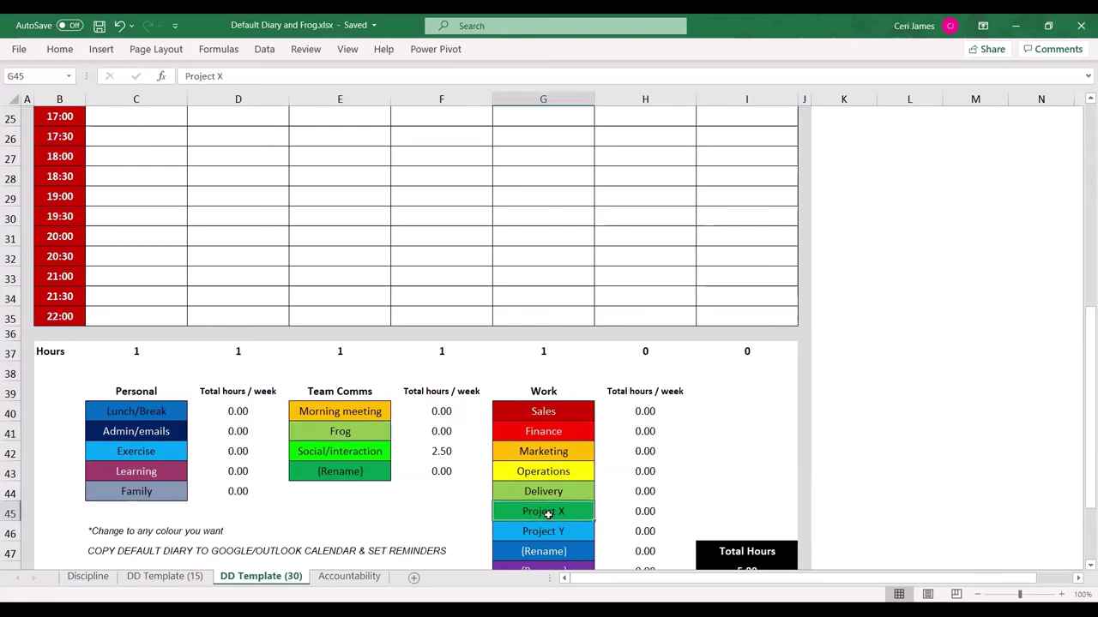
left_click(541, 535)
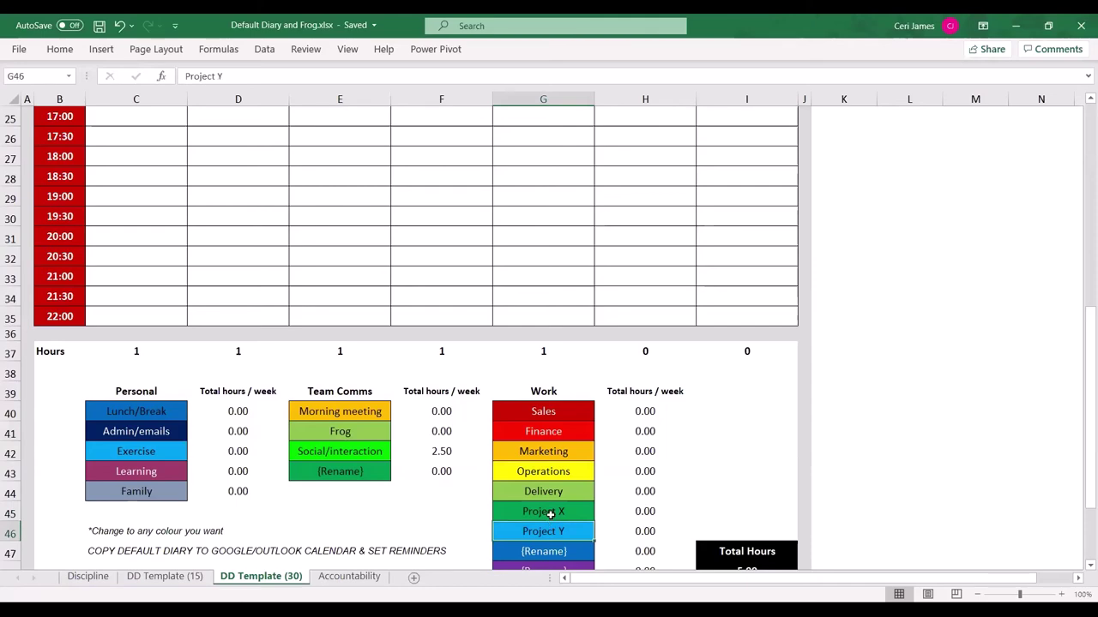
left_click(547, 515)
scroll(532, 425, "up", 1)
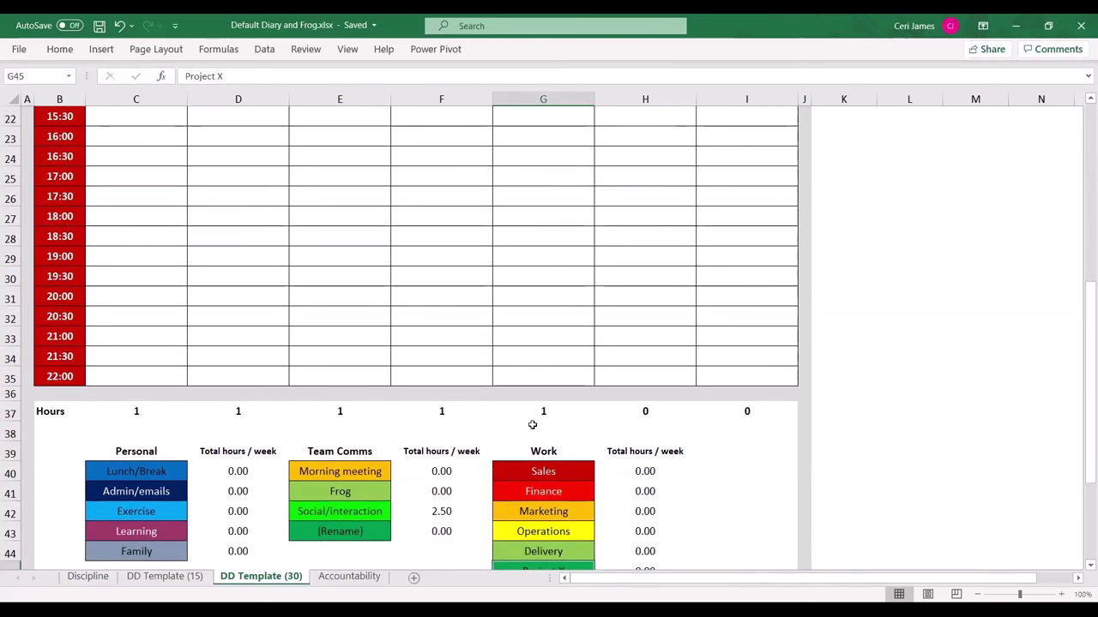
scroll(532, 426, "up", 5)
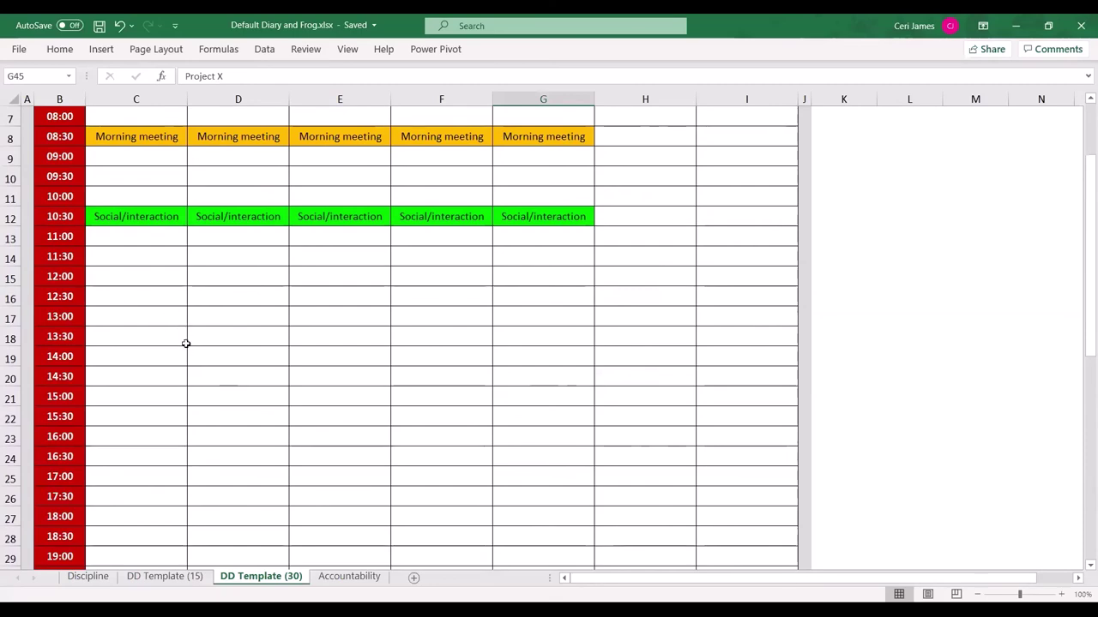
- Copy the Finance work category into the 16:30 slots from Monday to Friday
scroll(198, 354, "down", 1)
scroll(198, 355, "down", 3)
scroll(411, 446, "down", 1)
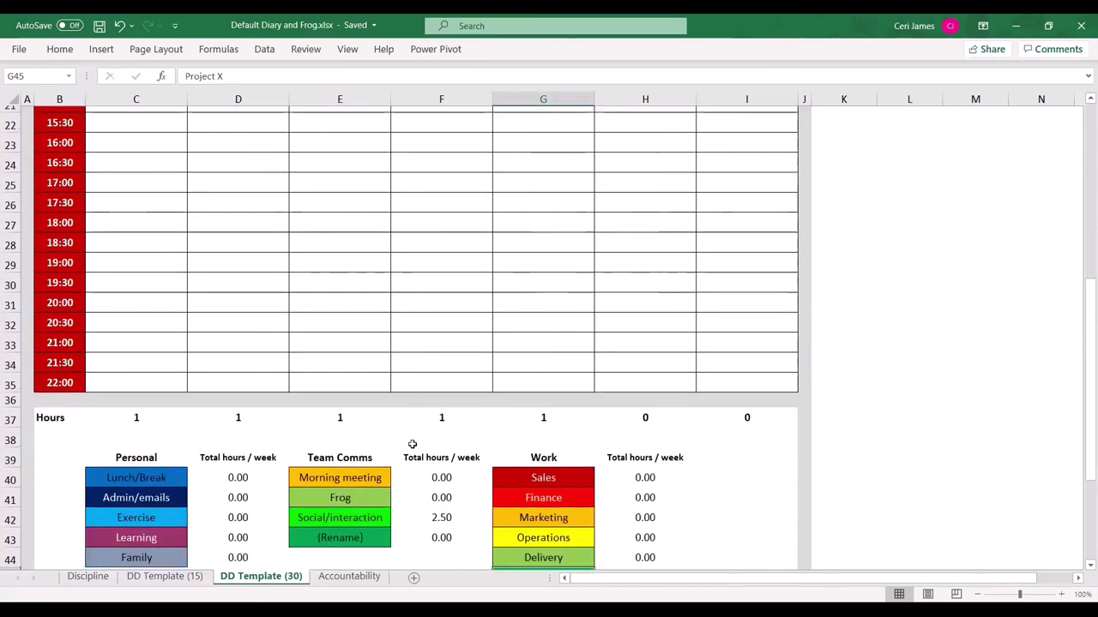
left_click(538, 488)
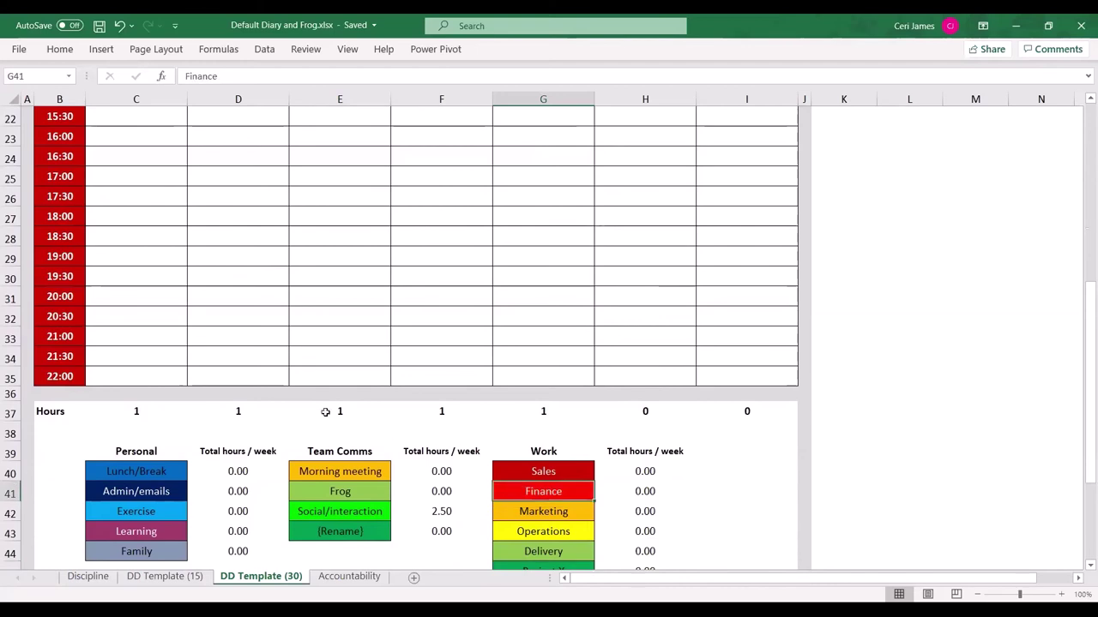
right_click(565, 491)
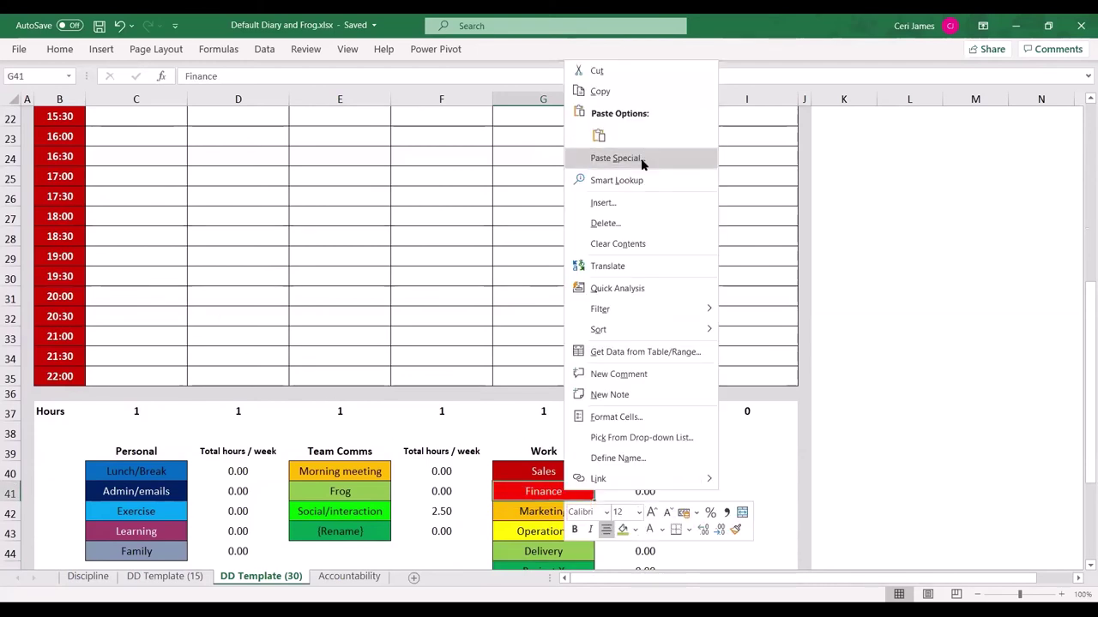
left_click(600, 92)
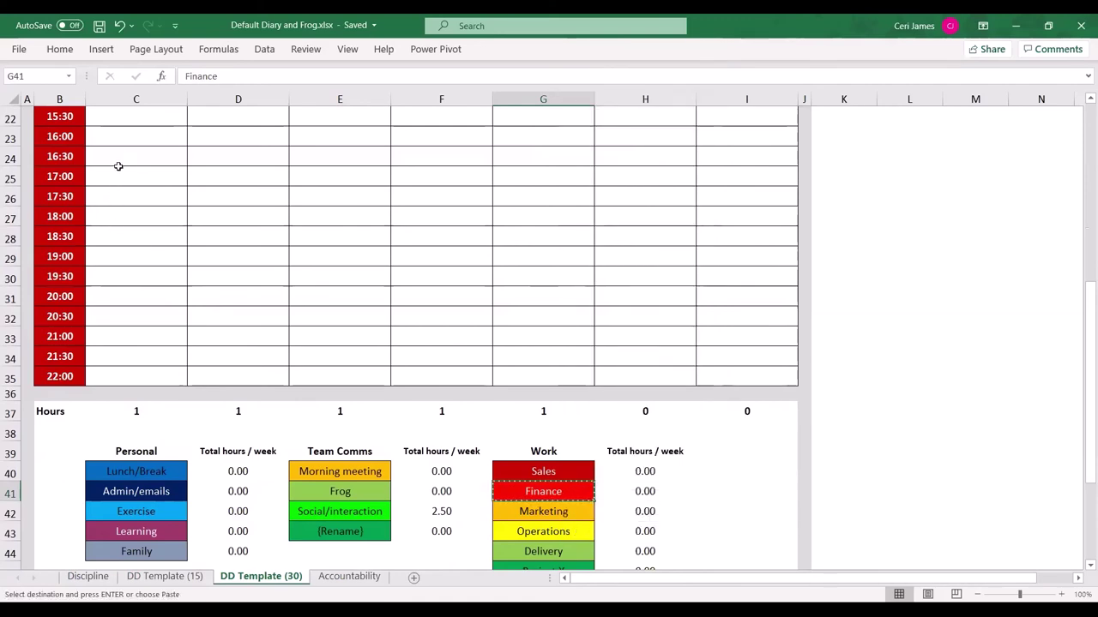
left_click_drag(118, 162, 557, 159)
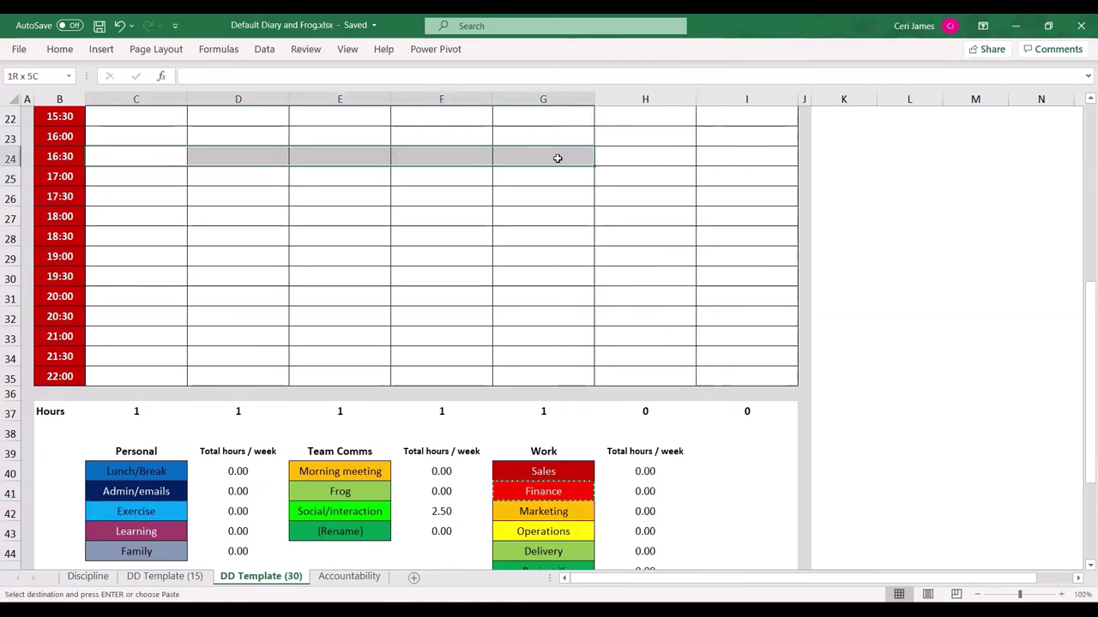
right_click(557, 159)
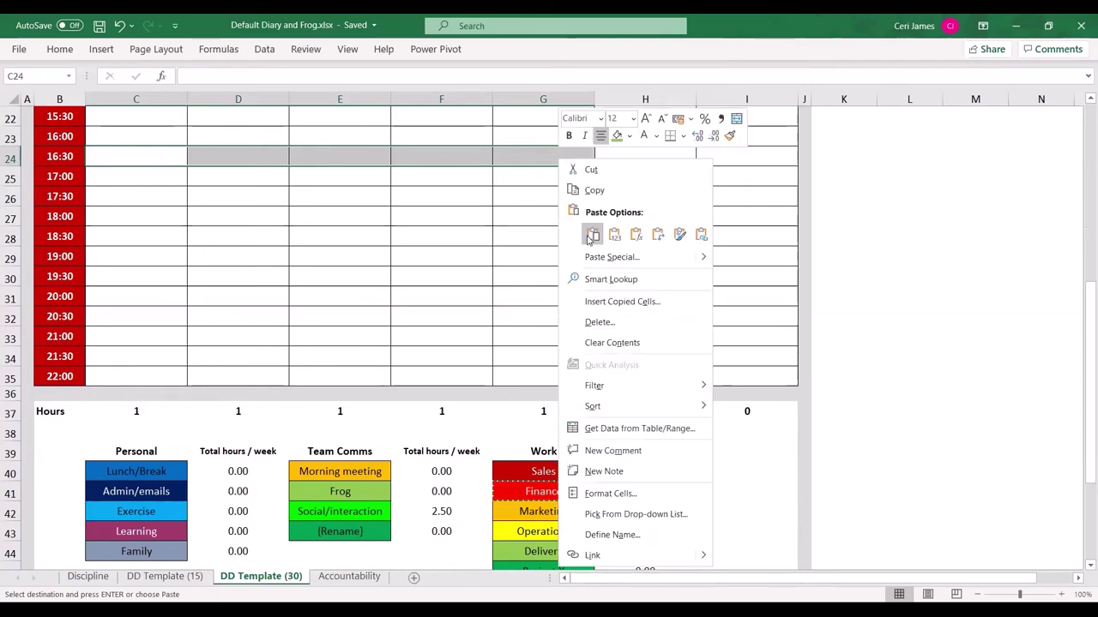
left_click(591, 235)
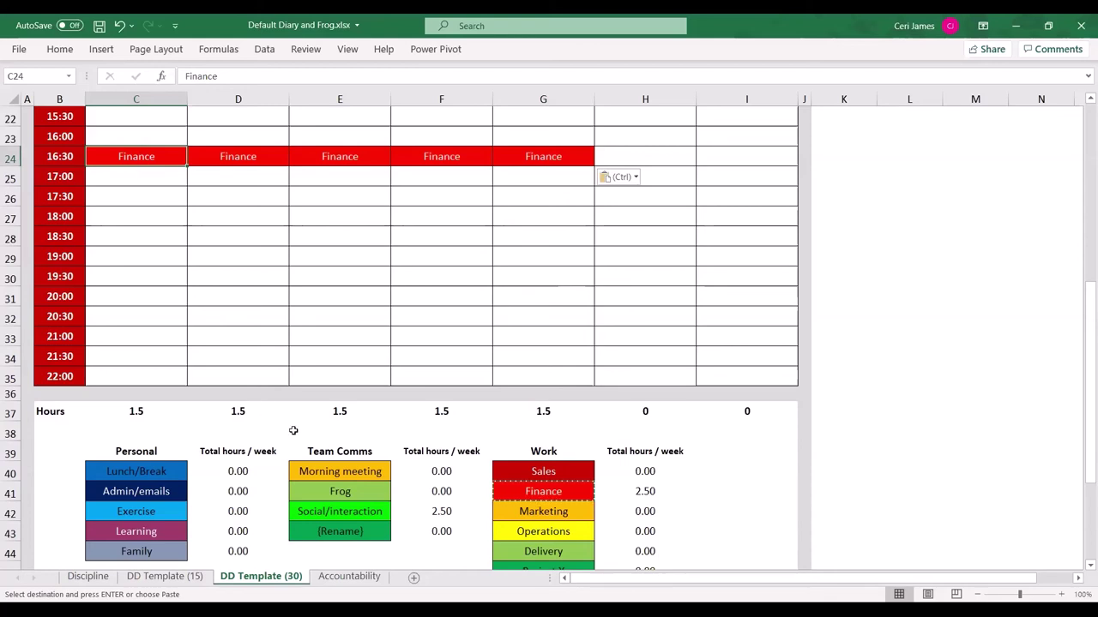
- Select the 17:00 slots from Monday to Friday, and after that Monday's 09:00 to 10:00 slots
left_click_drag(139, 177, 521, 184)
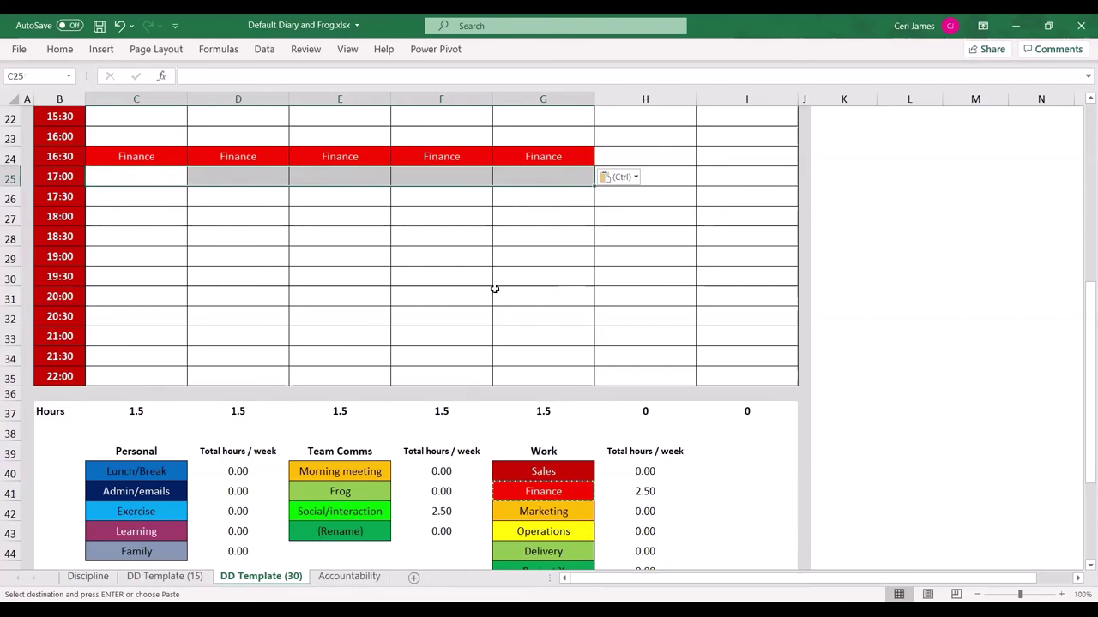
scroll(494, 289, "up", 7)
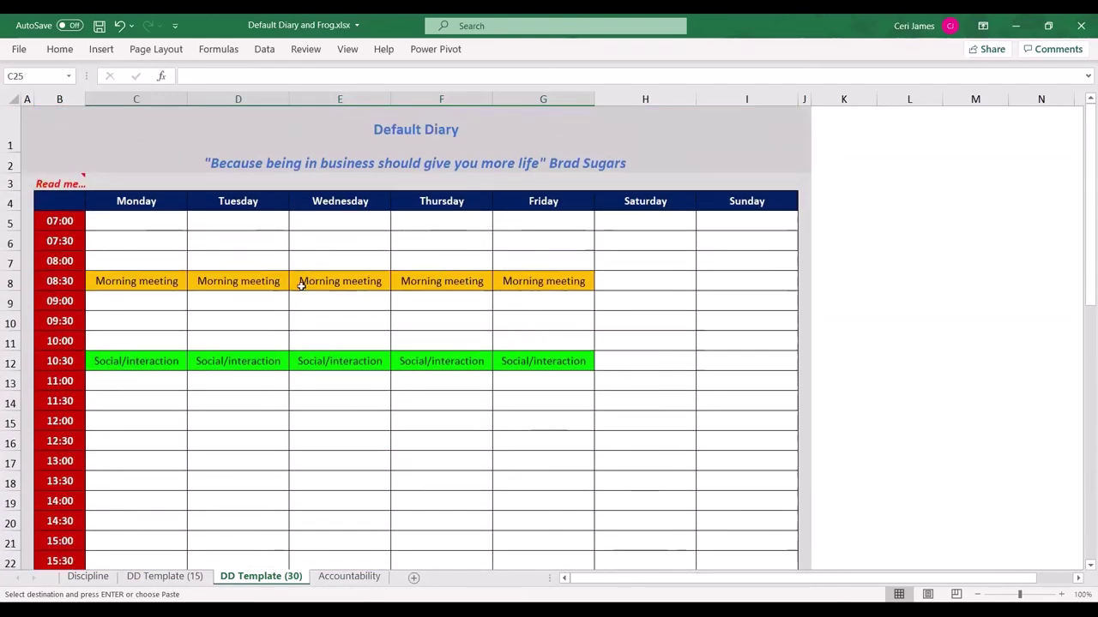
left_click_drag(137, 306, 139, 338)
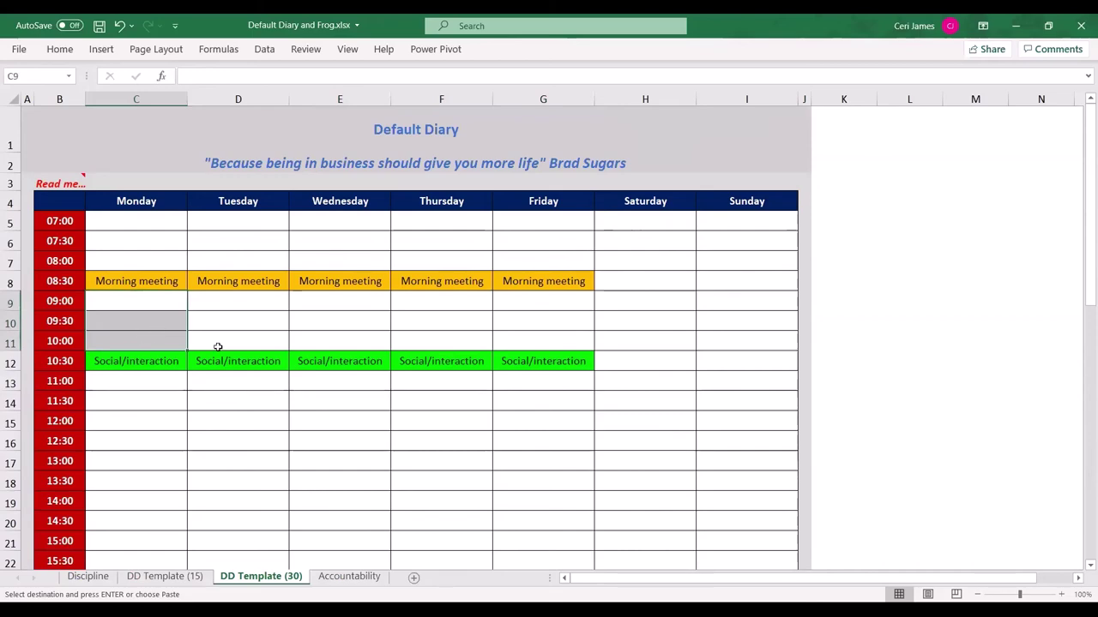
- Review the category lists with their weekly hours and the scheduled blocks across the whole default diary
scroll(328, 449, "down", 5)
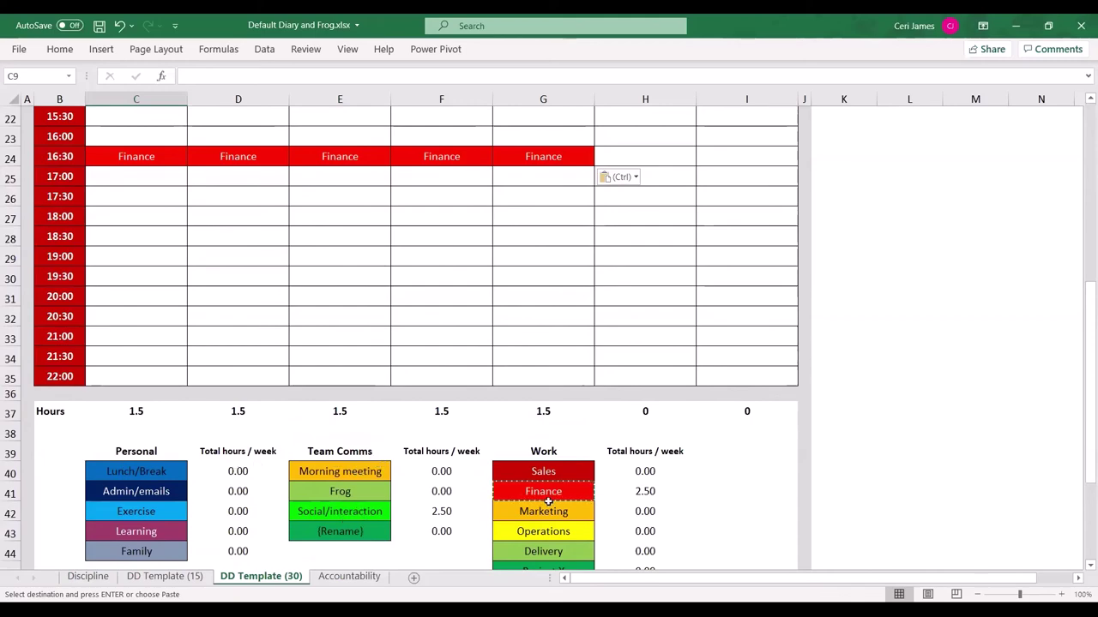
scroll(537, 510, "down", 1)
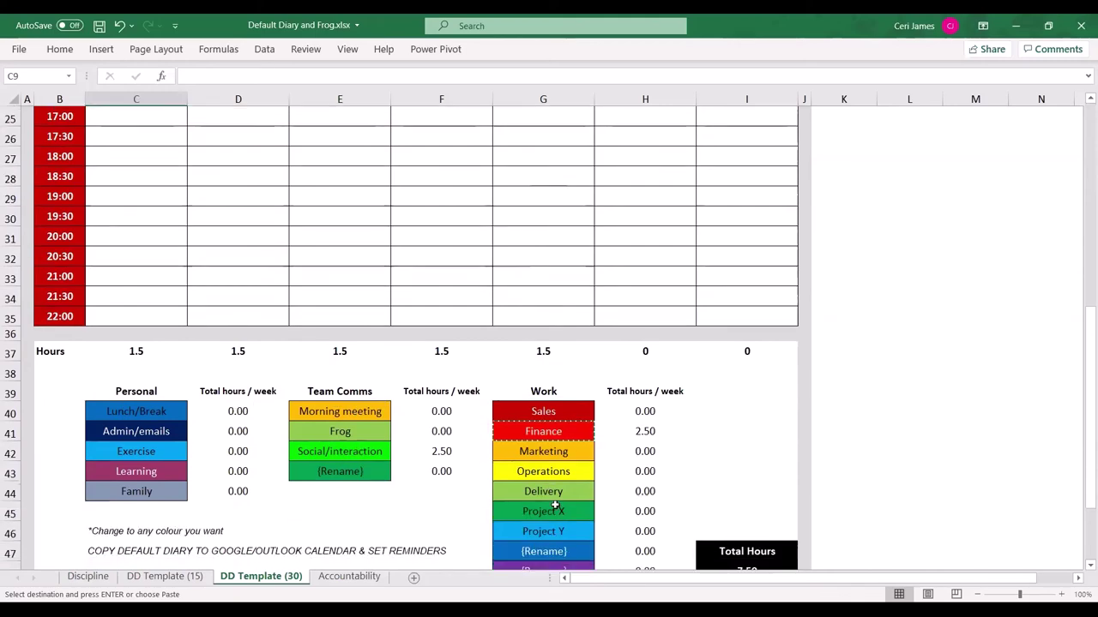
scroll(537, 513, "down", 1)
scroll(554, 502, "up", 4)
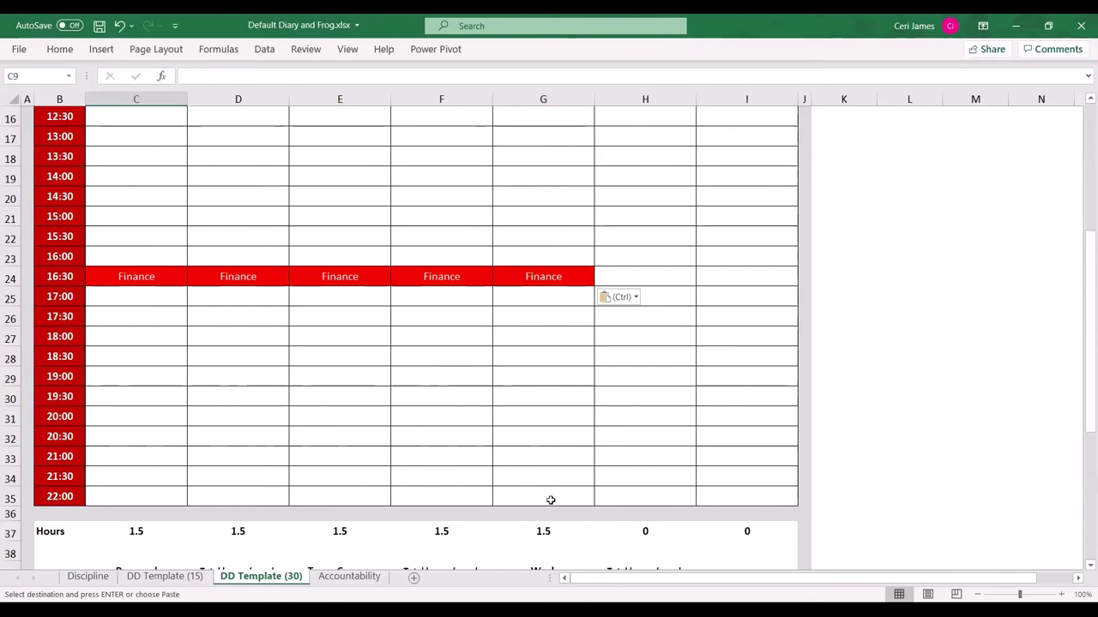
scroll(549, 498, "up", 4)
scroll(537, 486, "up", 2)
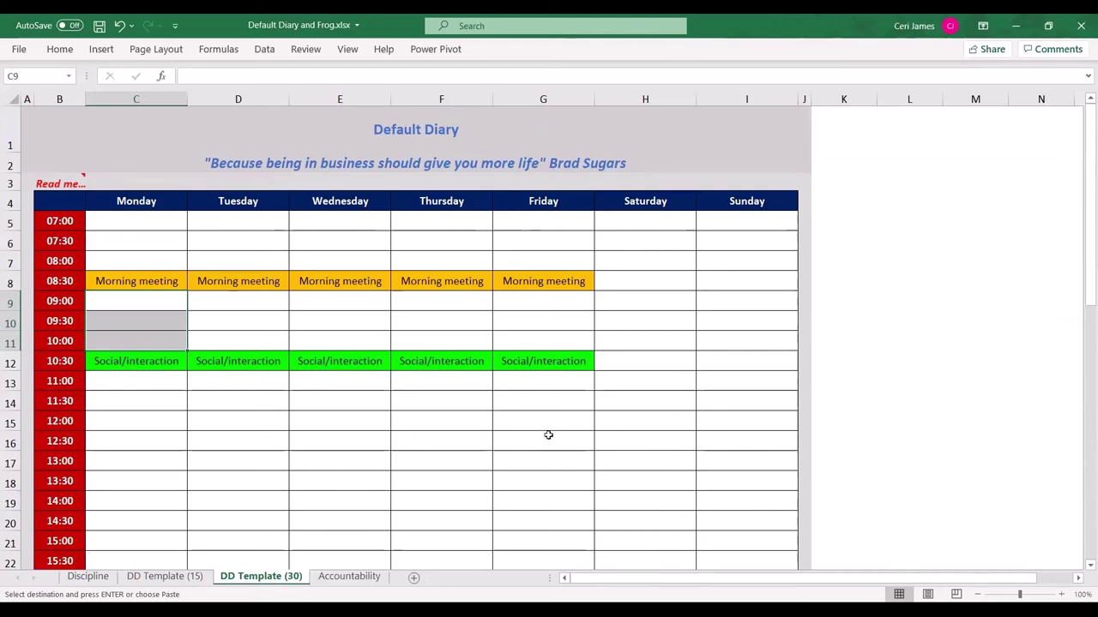
scroll(417, 448, "down", 1)
scroll(414, 445, "down", 4)
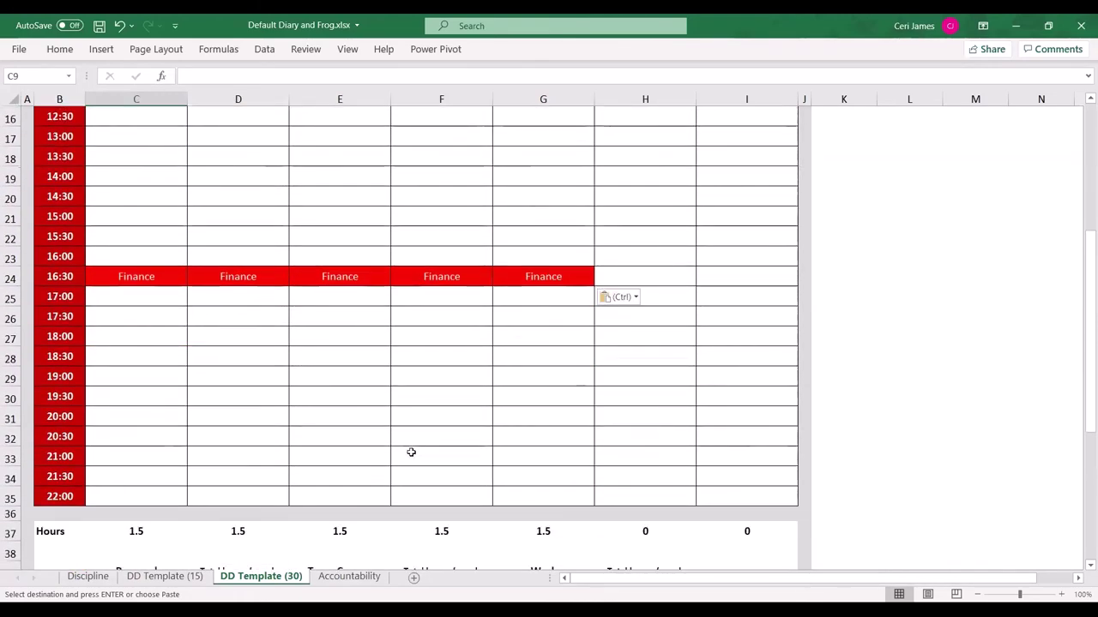
- View the Accountability sheet's activity log and its daily reflection boxes down to Top Challenge
left_click(349, 576)
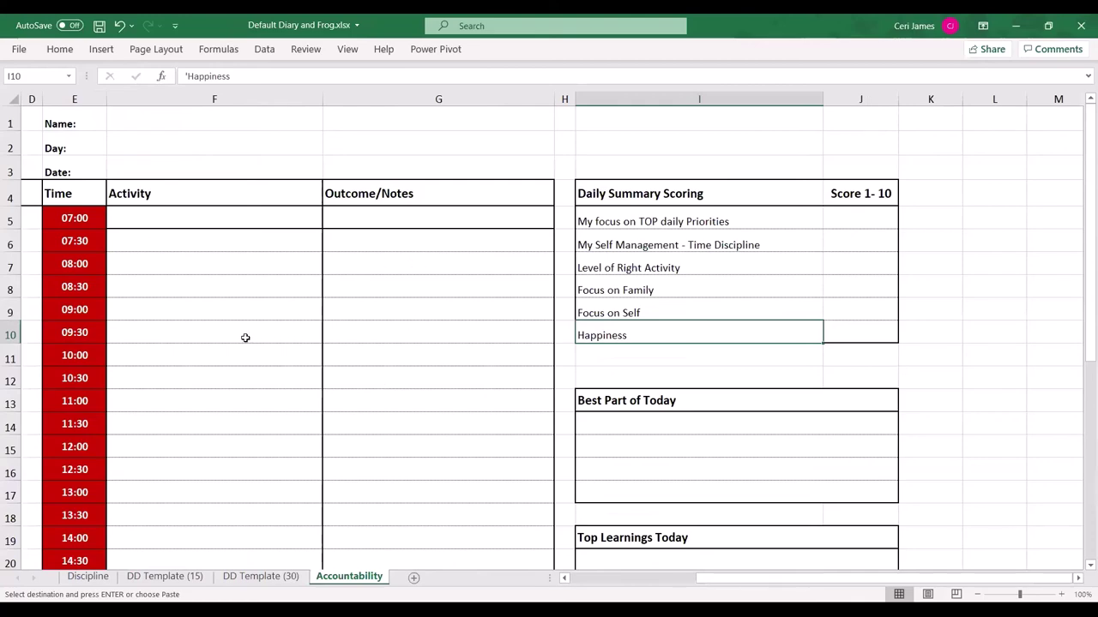
scroll(199, 322, "down", 1)
scroll(199, 322, "down", 3)
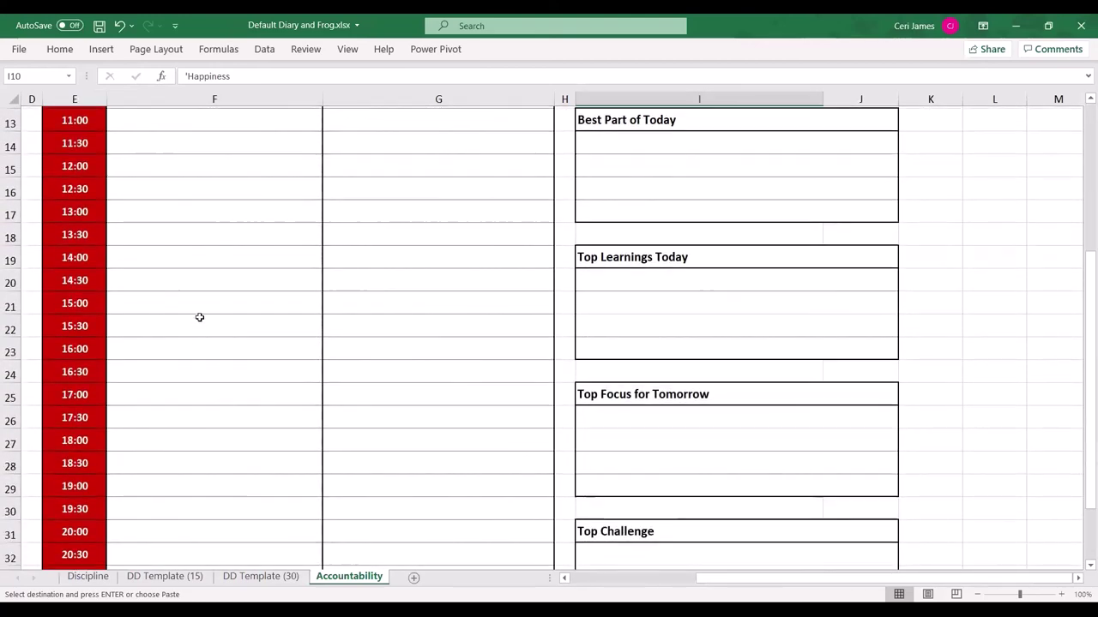
- Review the Accountability sheet's Daily Summary Scoring items and the boxes from Best Part of Today through Top Challenge
scroll(199, 258, "down", 2)
scroll(199, 257, "up", 5)
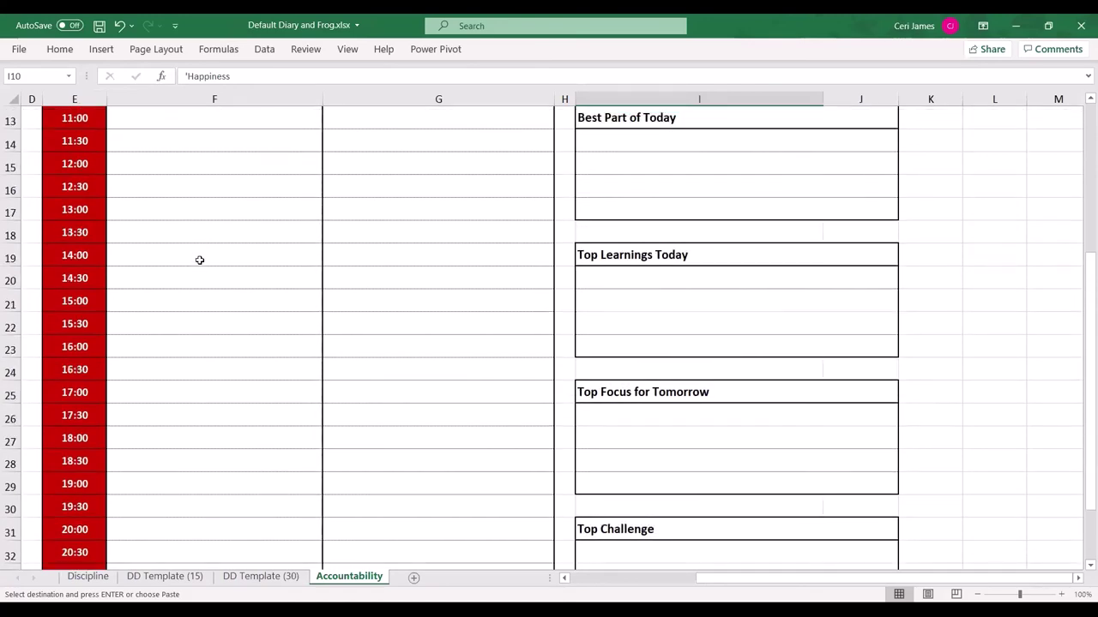
scroll(199, 261, "up", 2)
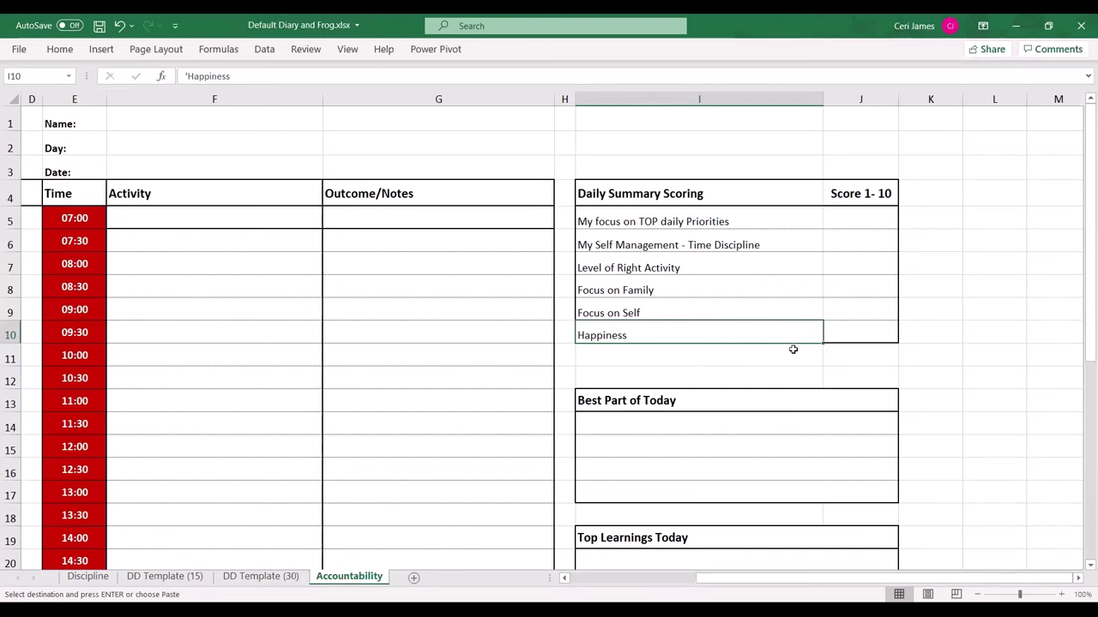
scroll(793, 346, "down", 1)
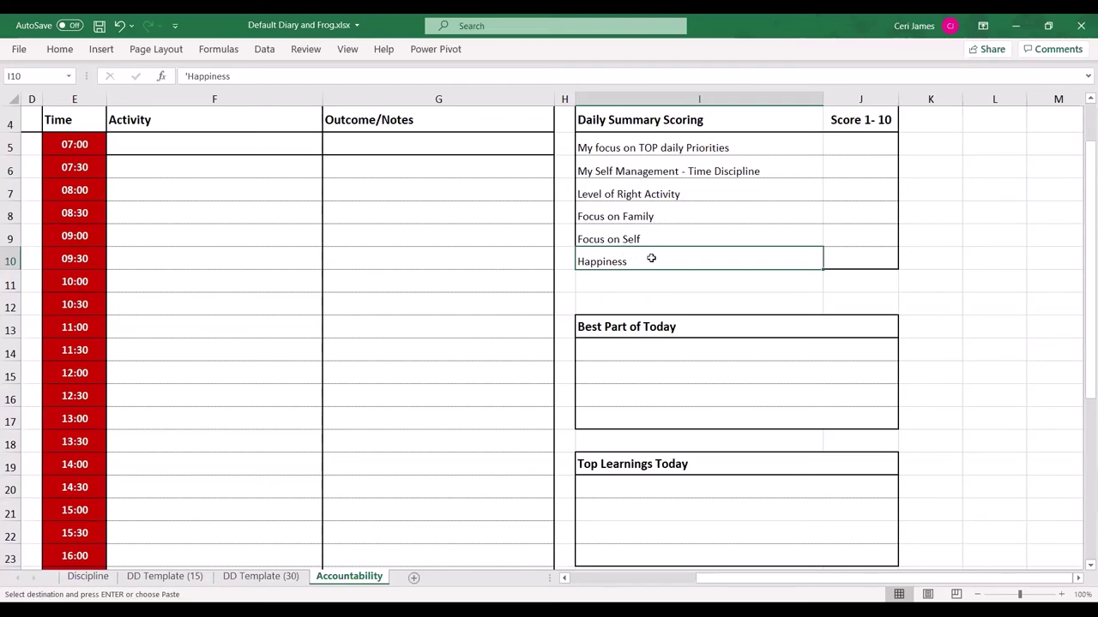
scroll(650, 258, "down", 1)
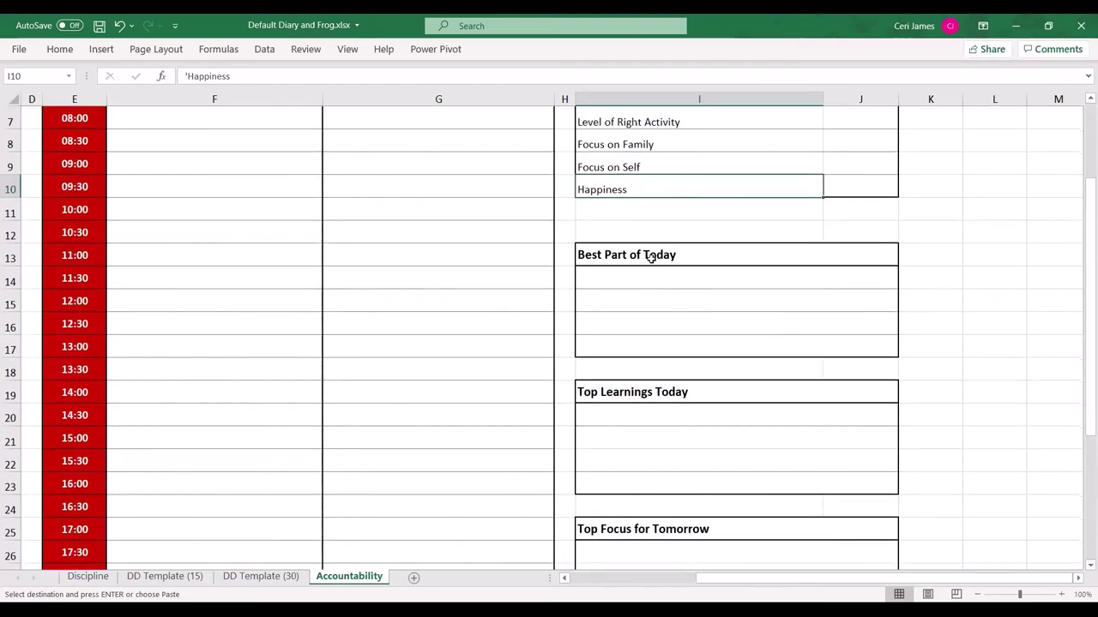
scroll(651, 258, "up", 1)
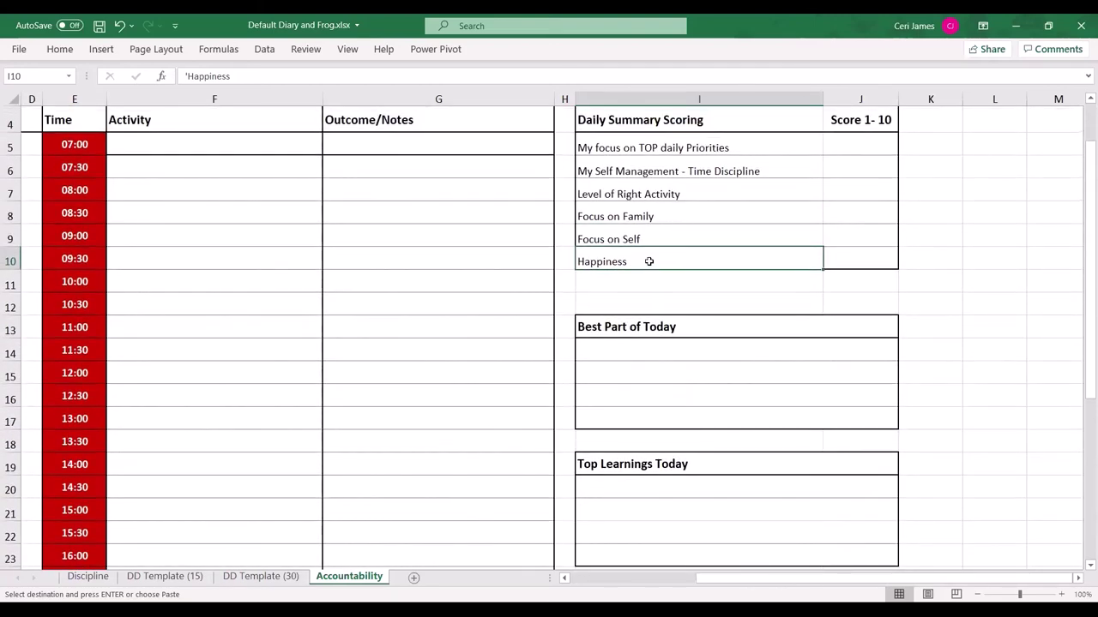
scroll(650, 259, "down", 2)
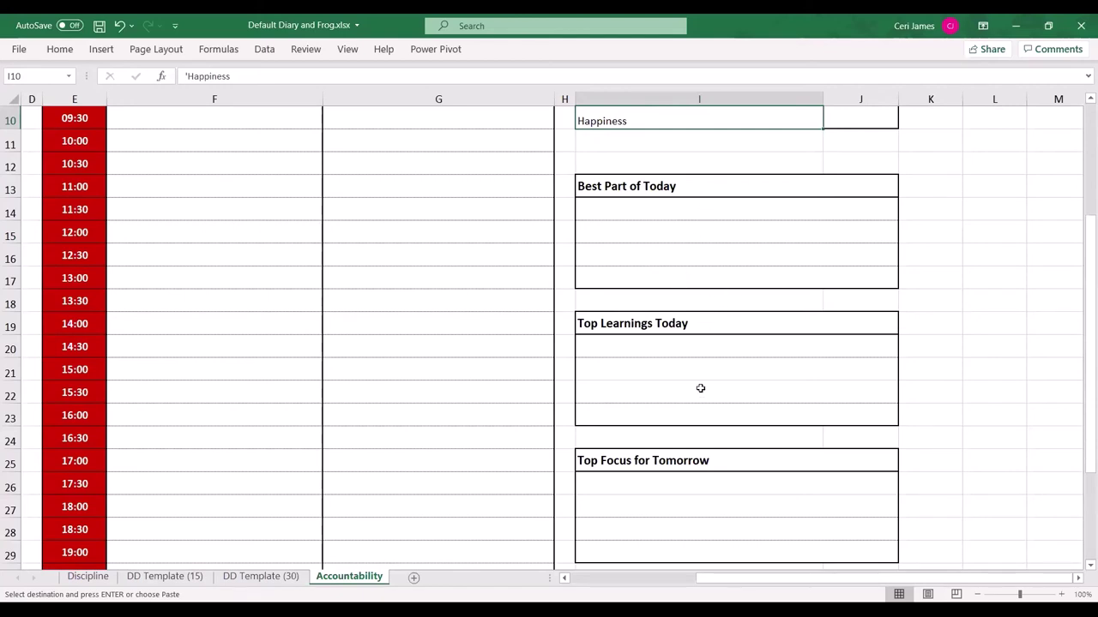
scroll(701, 389, "down", 3)
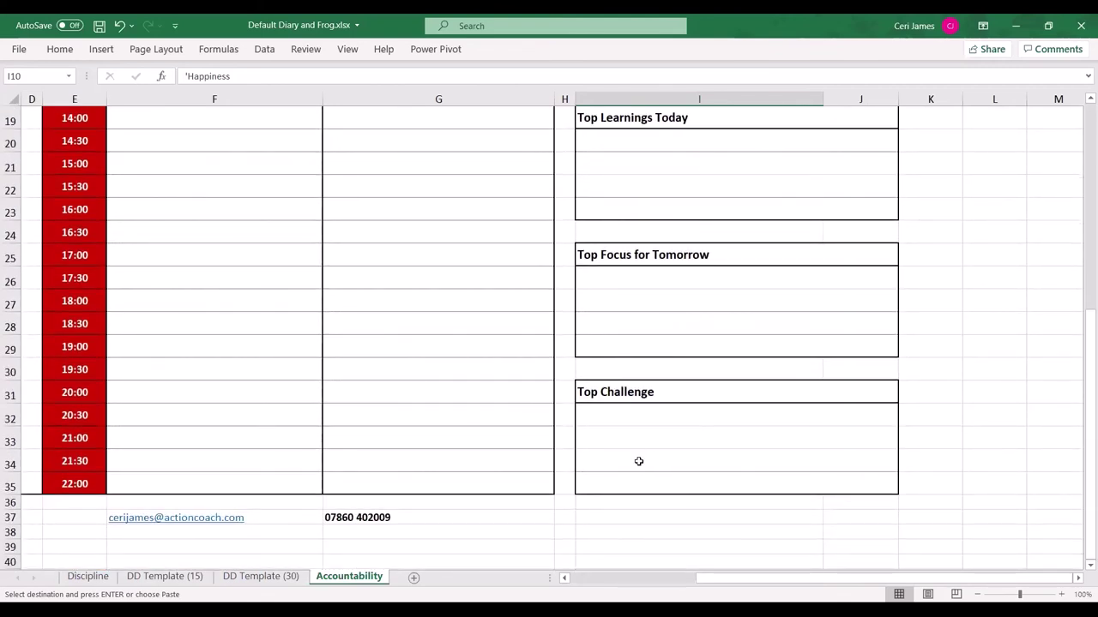
scroll(638, 461, "up", 6)
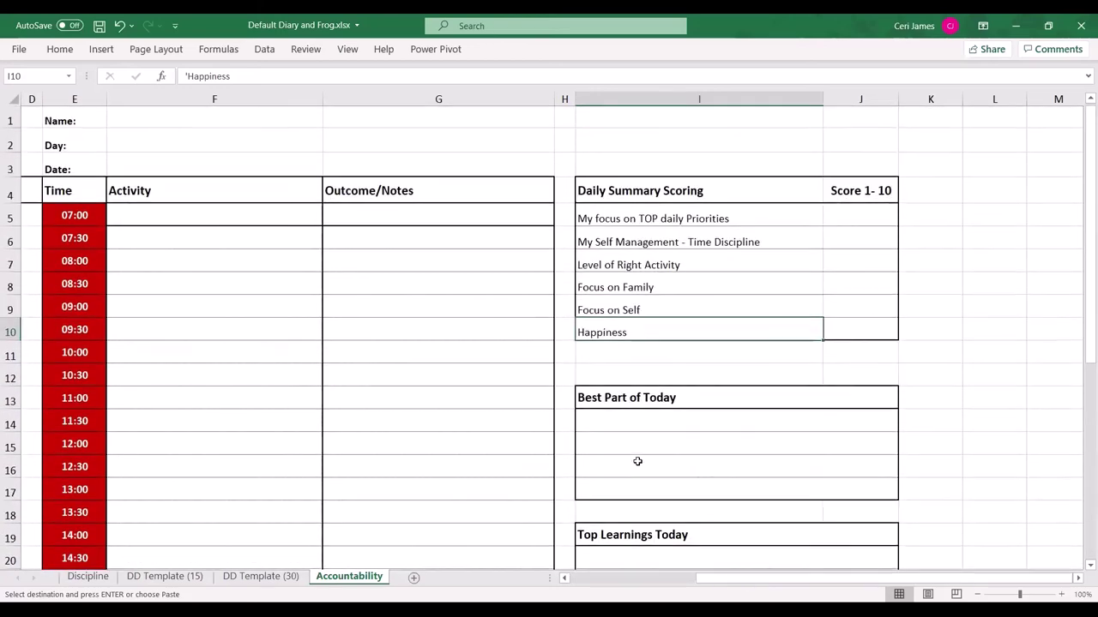
scroll(639, 455, "down", 1)
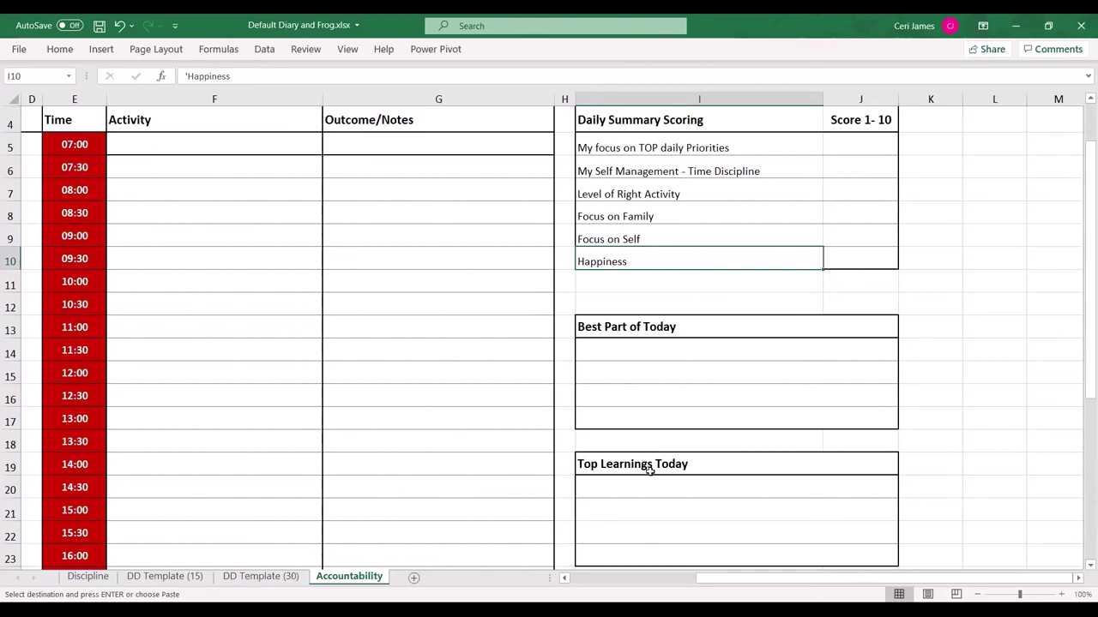
scroll(649, 471, "down", 2)
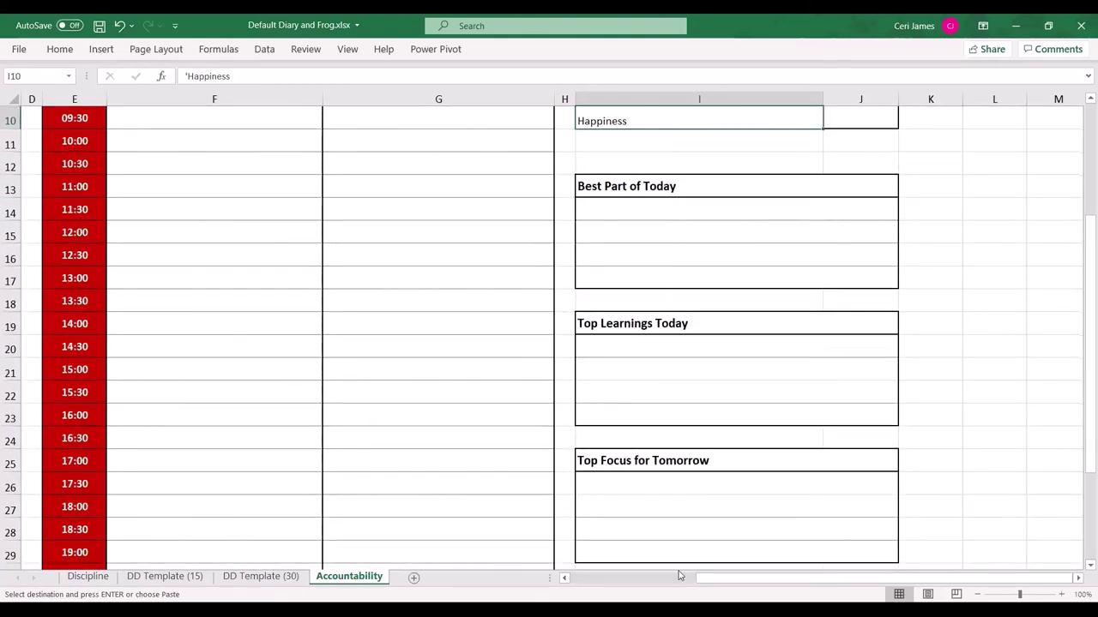